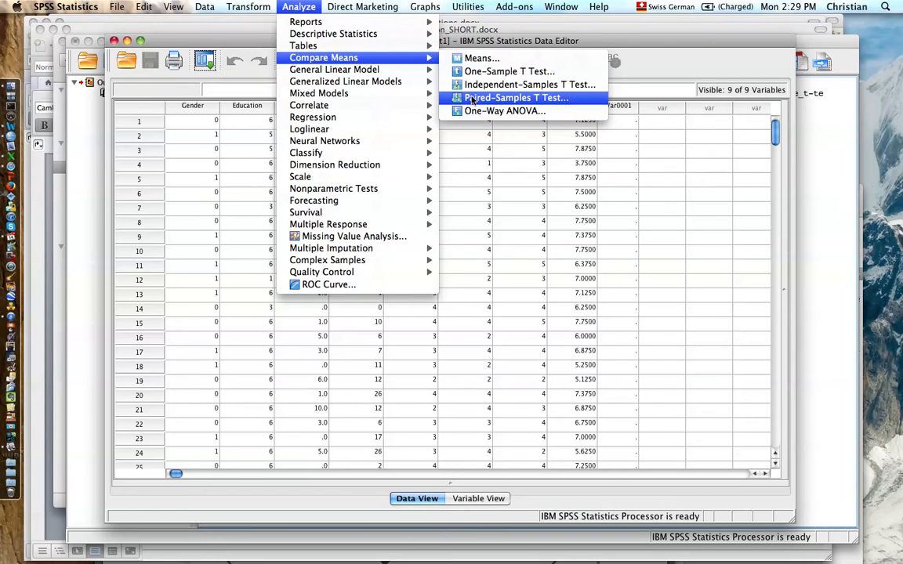
- Run a one-sample t test on the Hope Scale average with a test value of 6
{"action": "left_click", "coordinate": [473, 71]}
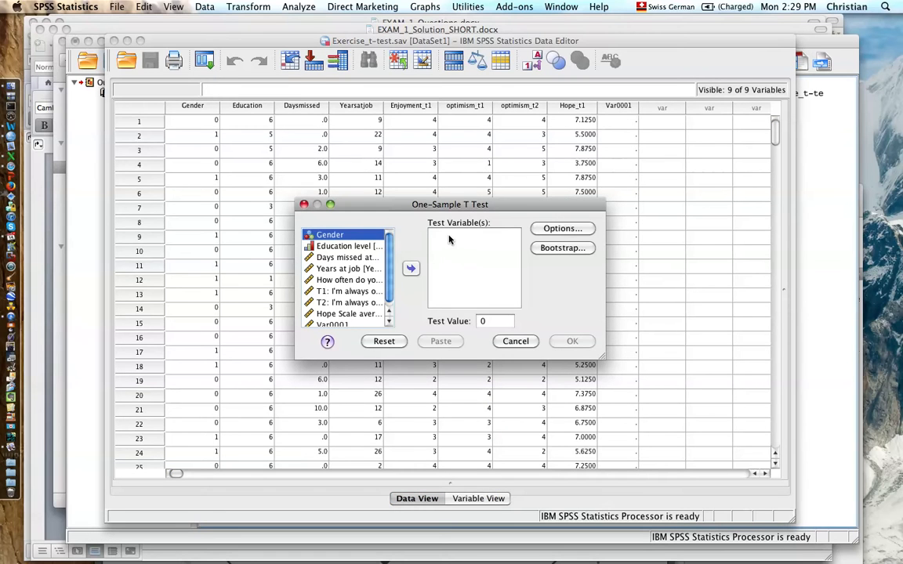
{"action": "left_click_drag", "start_coordinate": [389, 289], "coordinate": [388, 301]}
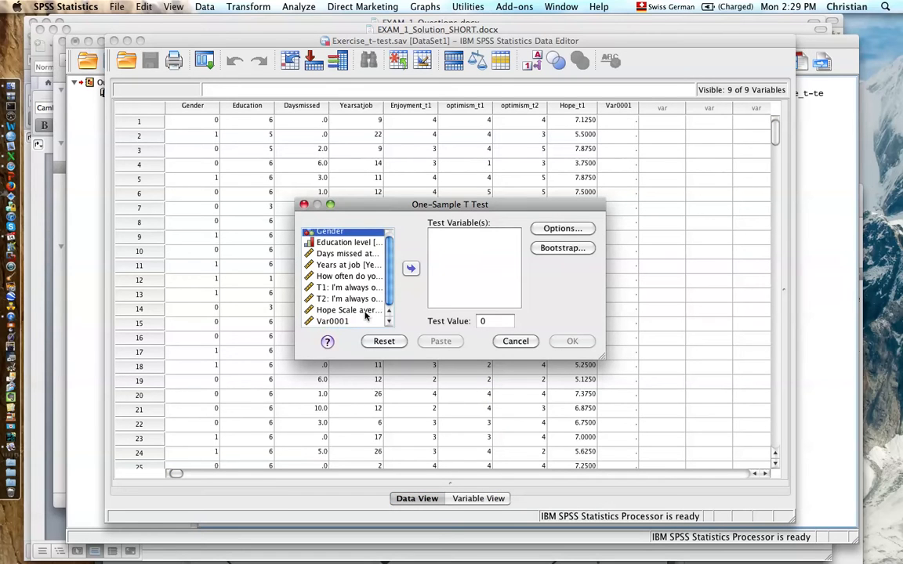
{"action": "left_click", "coordinate": [366, 311]}
{"action": "left_click", "coordinate": [410, 269]}
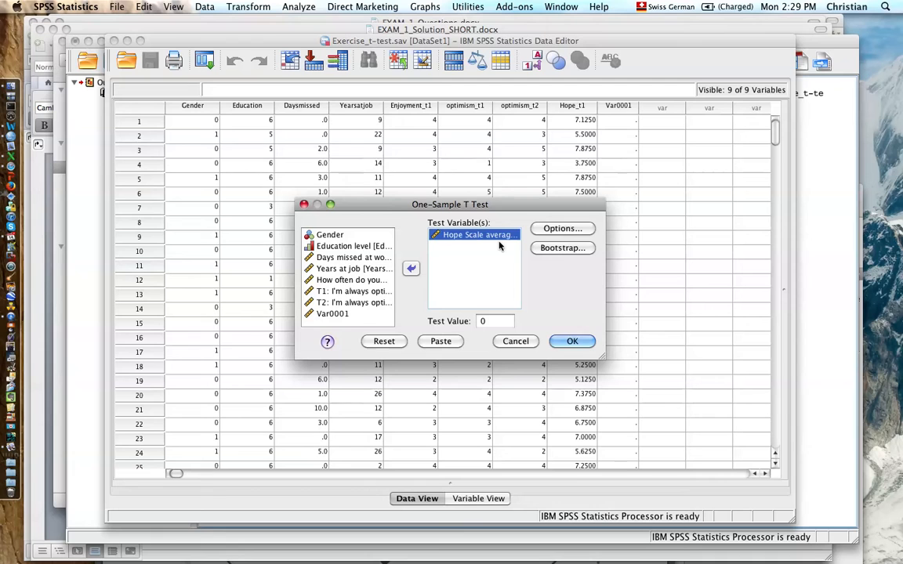
{"action": "double_click", "coordinate": [481, 321]}
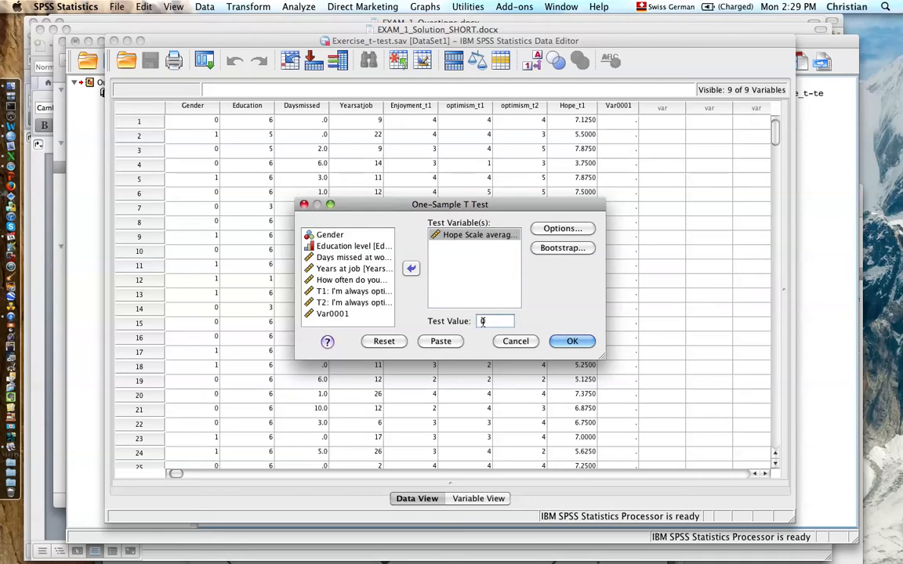
{"action": "type", "text": "6"}
{"action": "left_click", "coordinate": [573, 342]}
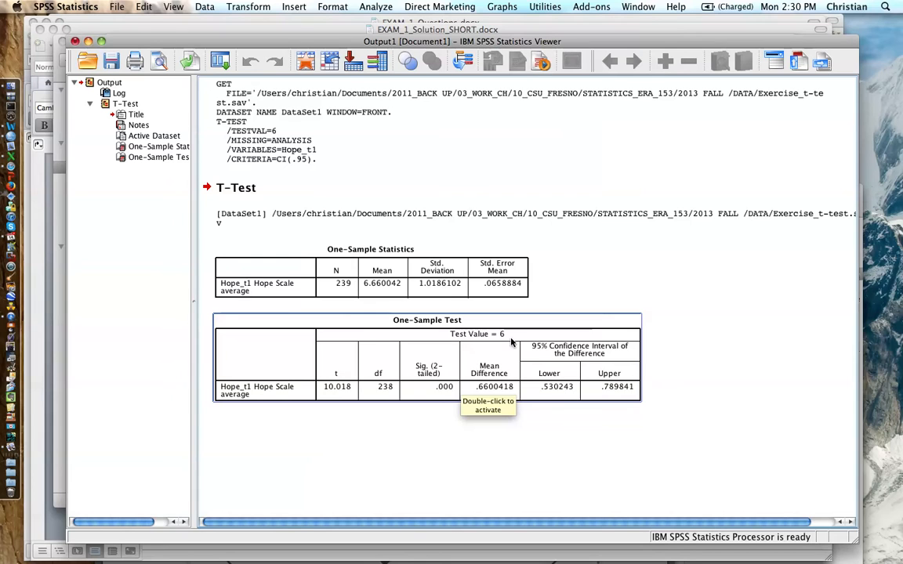
{"action": "left_click", "coordinate": [382, 274]}
{"action": "left_click", "coordinate": [429, 319]}
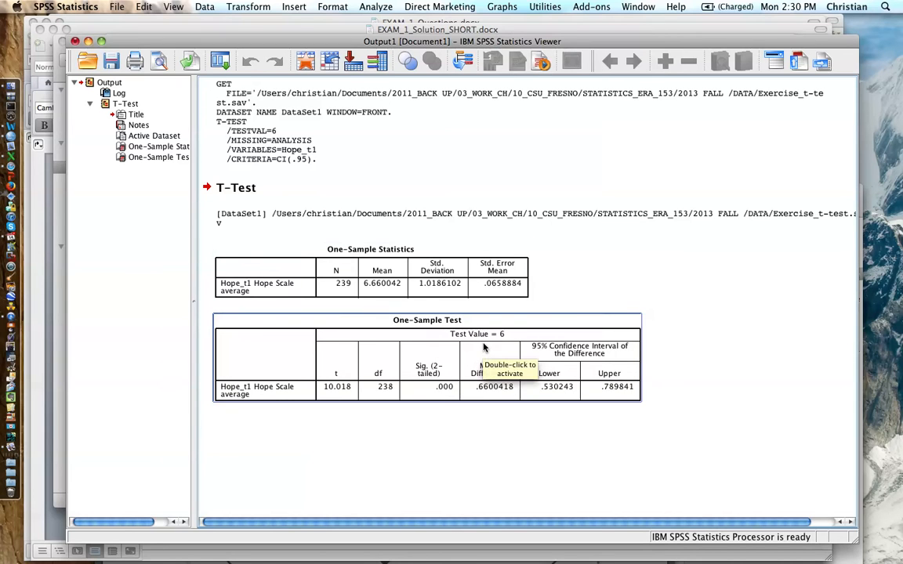
{"action": "key", "text": "ctrl+super+Escape"}
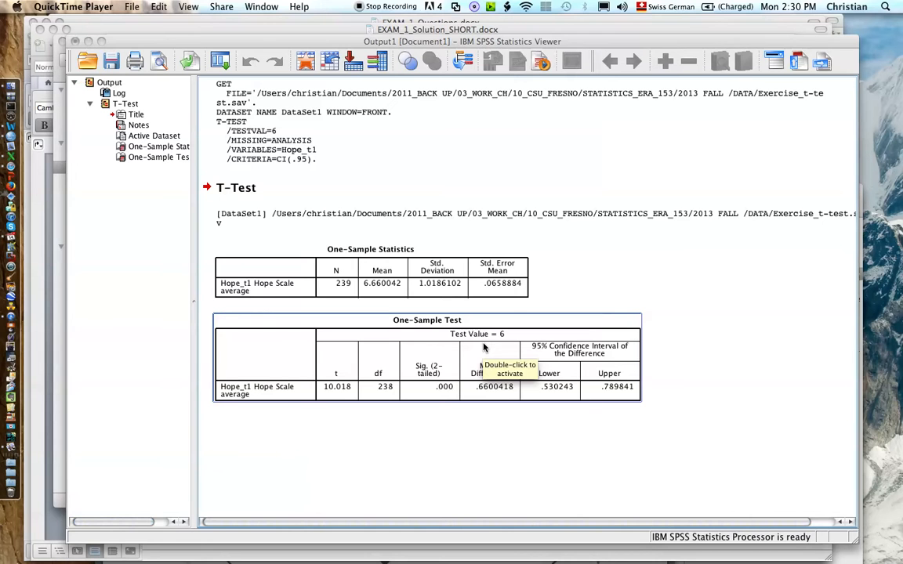
{"action": "key", "text": "super+Tab"}
{"action": "key", "text": "super+Tab"}
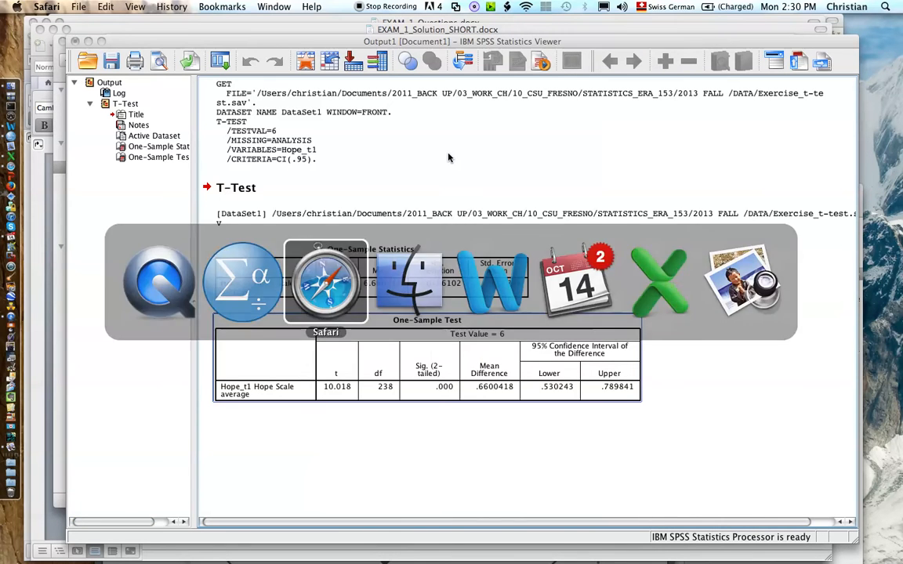
{"action": "key", "text": "super+Tab"}
{"action": "key", "text": "super+Tab"}
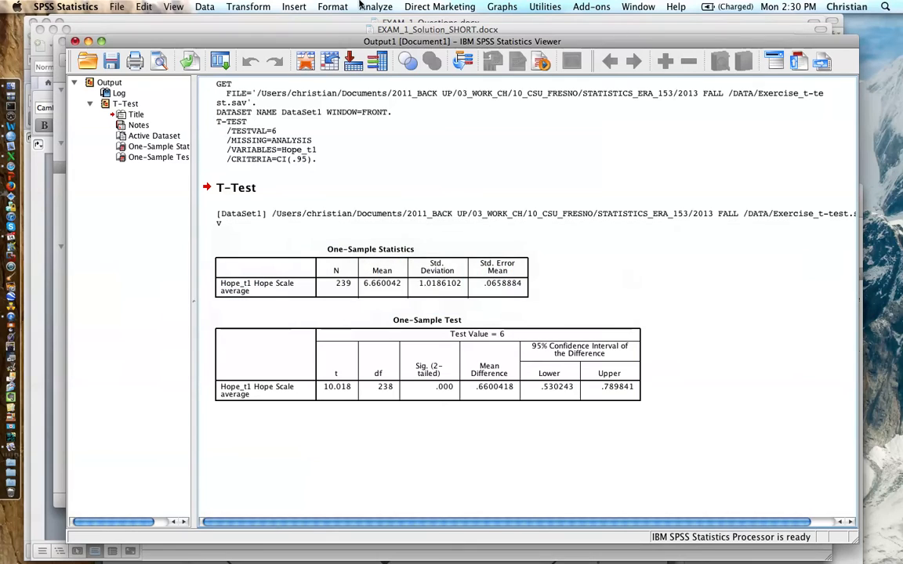
- Set up an independent-samples t test with the Hope Scale average as test variable and Gender as grouping variable
{"action": "left_click", "coordinate": [375, 7]}
{"action": "mouse_move", "coordinate": [394, 69]}
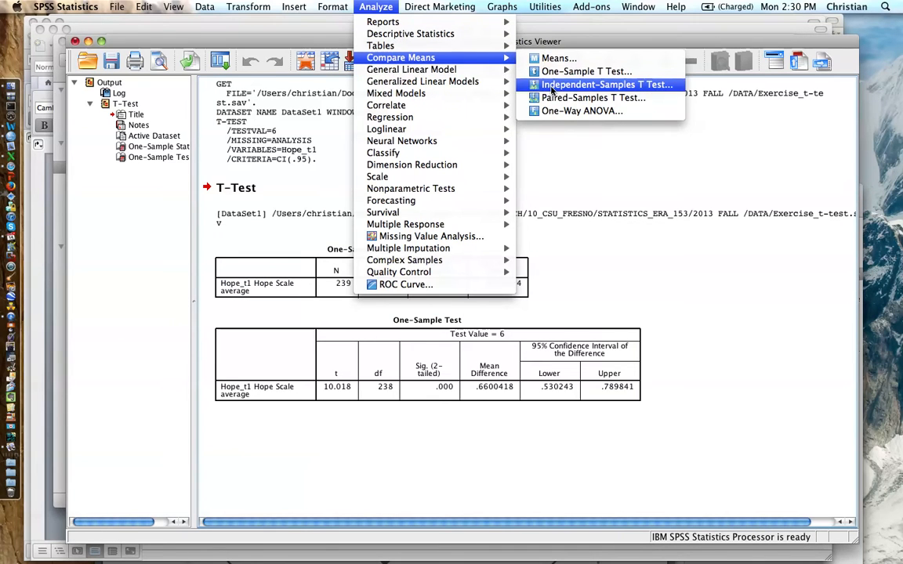
{"action": "left_click", "coordinate": [564, 85]}
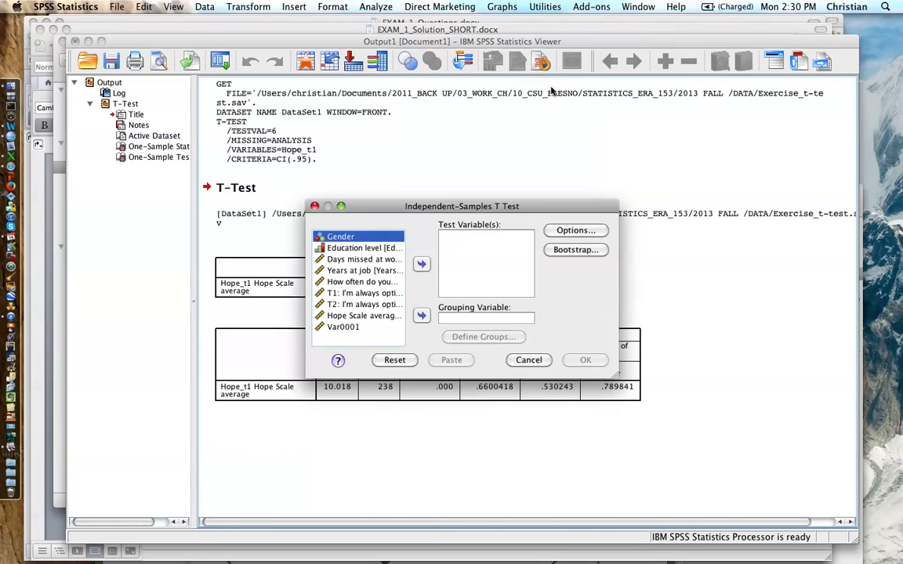
{"action": "left_click", "coordinate": [343, 316]}
{"action": "left_click", "coordinate": [422, 265]}
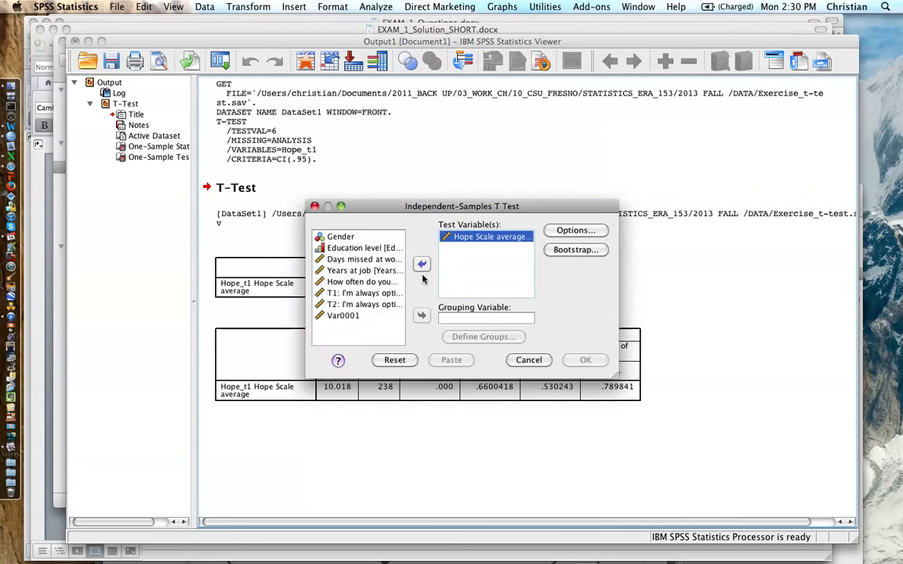
{"action": "left_click", "coordinate": [339, 238]}
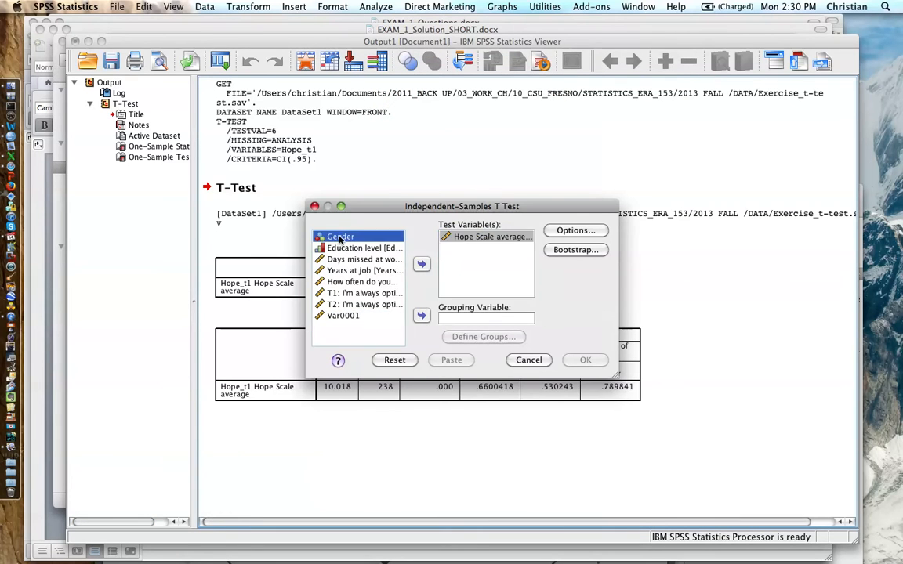
{"action": "left_click", "coordinate": [421, 316]}
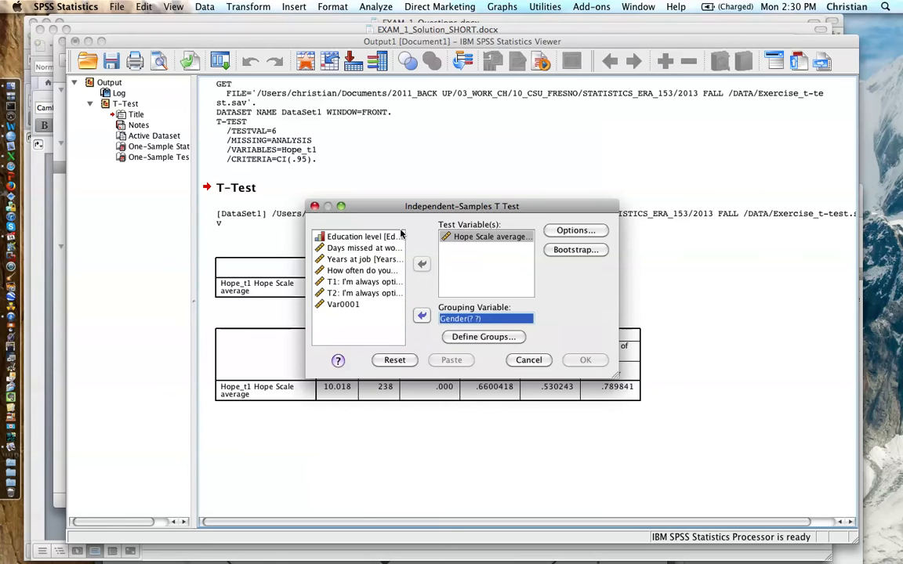
- Try to run the independent-samples t test with the Gender groups defined as 1 and 2
{"action": "left_click", "coordinate": [479, 337]}
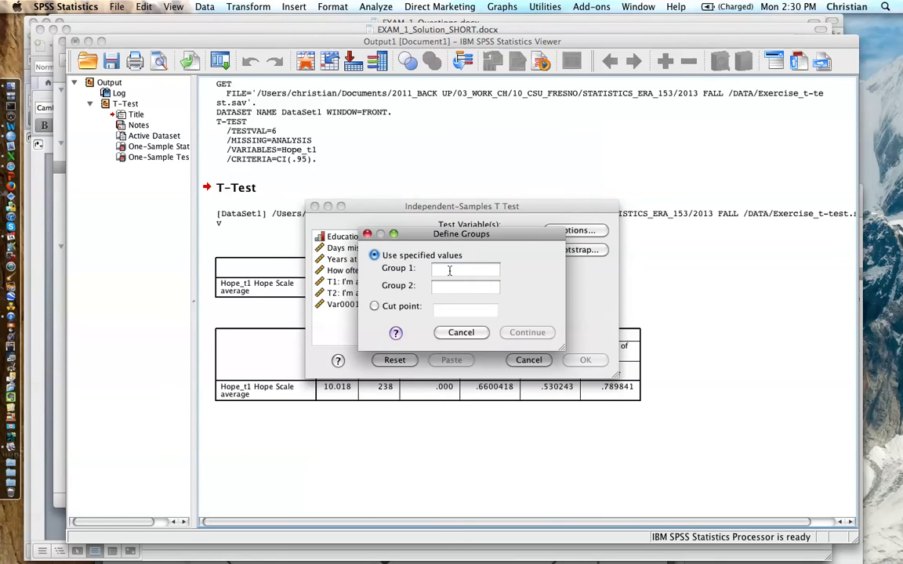
{"action": "left_click", "coordinate": [447, 287]}
{"action": "type", "text": "2"}
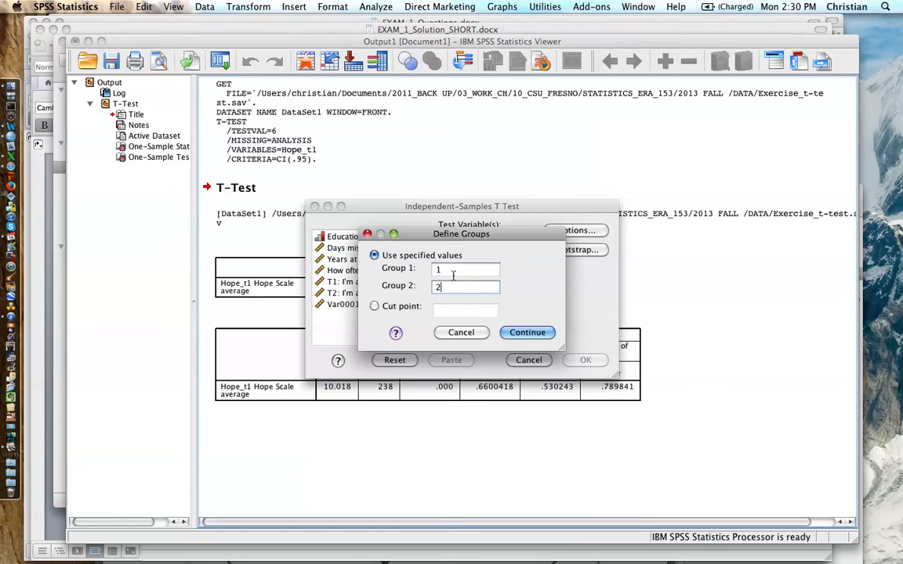
{"action": "left_click", "coordinate": [479, 268]}
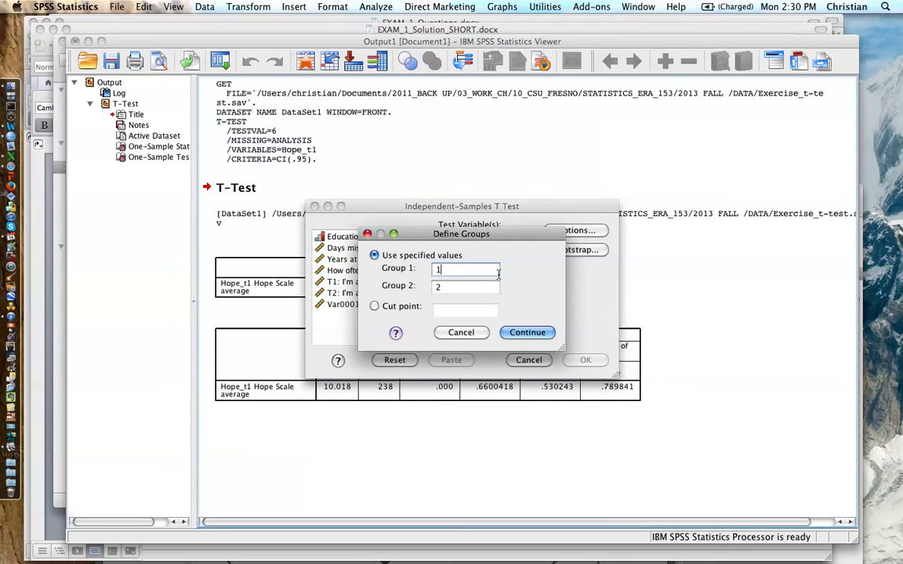
{"action": "left_click", "coordinate": [522, 333]}
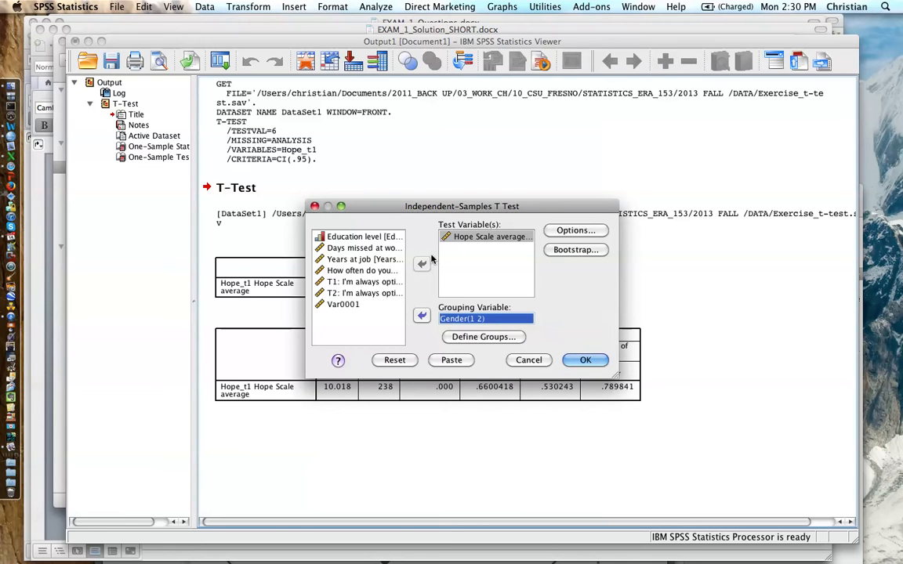
{"action": "left_click", "coordinate": [565, 363]}
- Check the value labels of the Gender variable in the variable definitions of the Exercise_t-test.sav dataset
{"action": "key", "text": "super+Tab"}
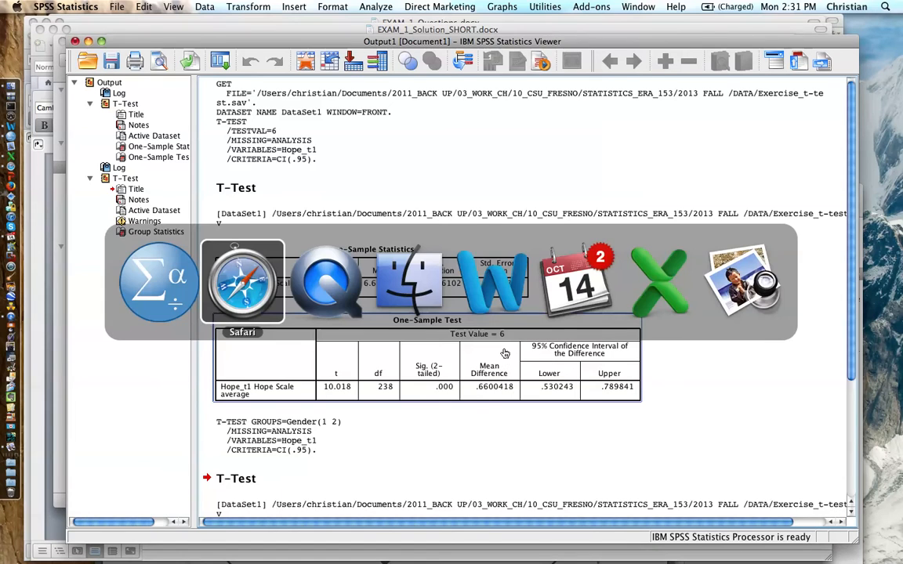
{"action": "key", "text": "super+Tab"}
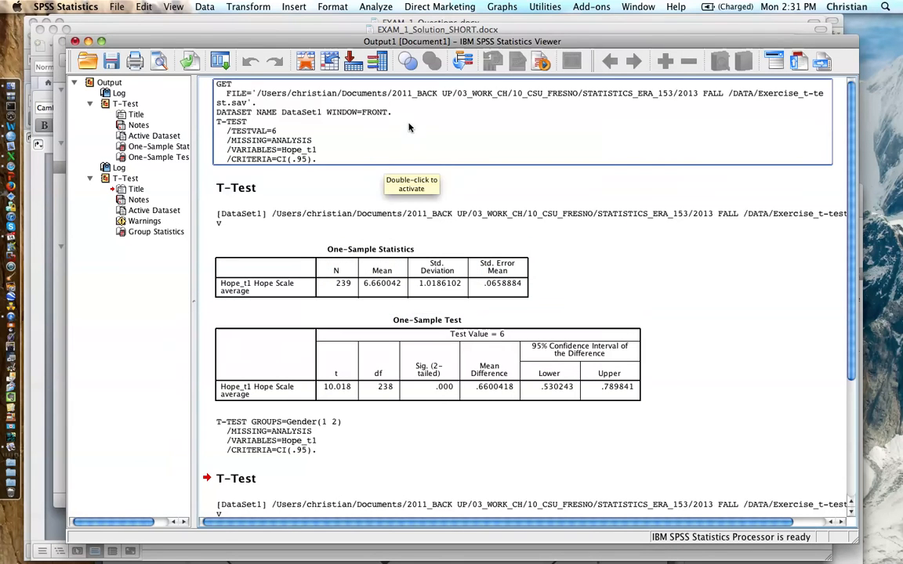
{"action": "left_click", "coordinate": [644, 7]}
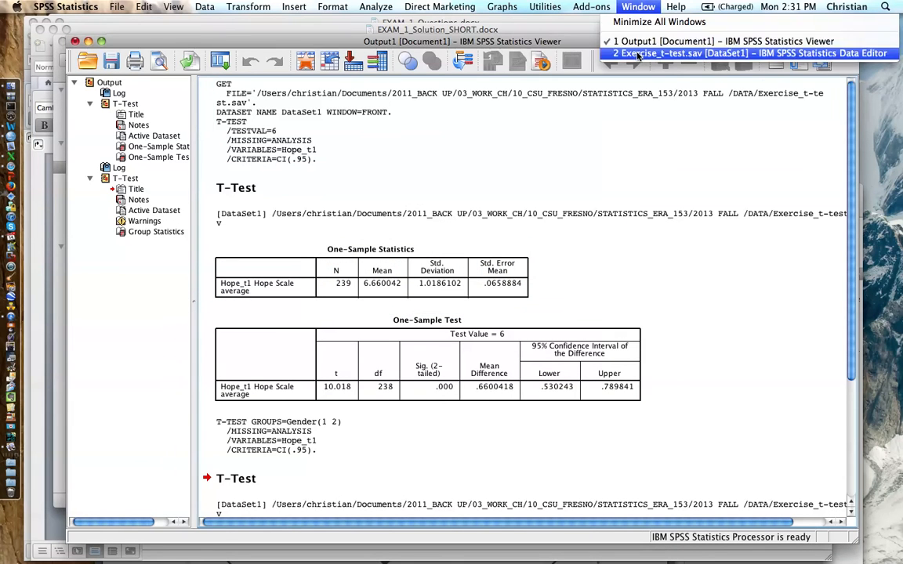
{"action": "left_click", "coordinate": [705, 54]}
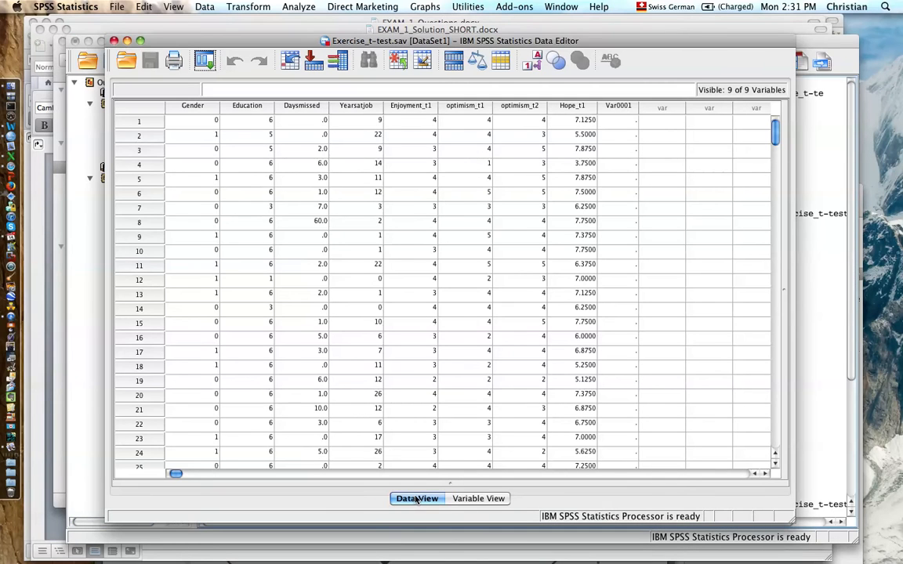
{"action": "left_click", "coordinate": [477, 498]}
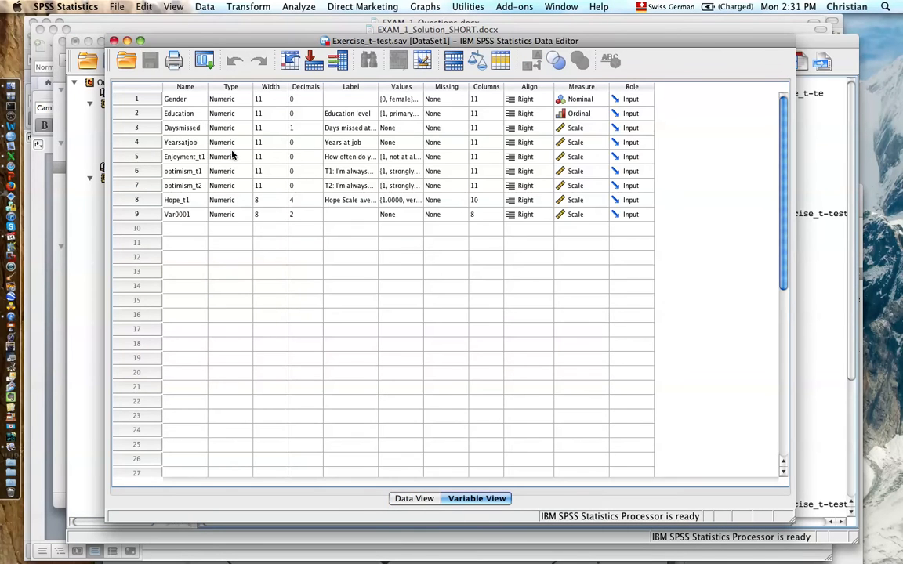
{"action": "left_click", "coordinate": [417, 97]}
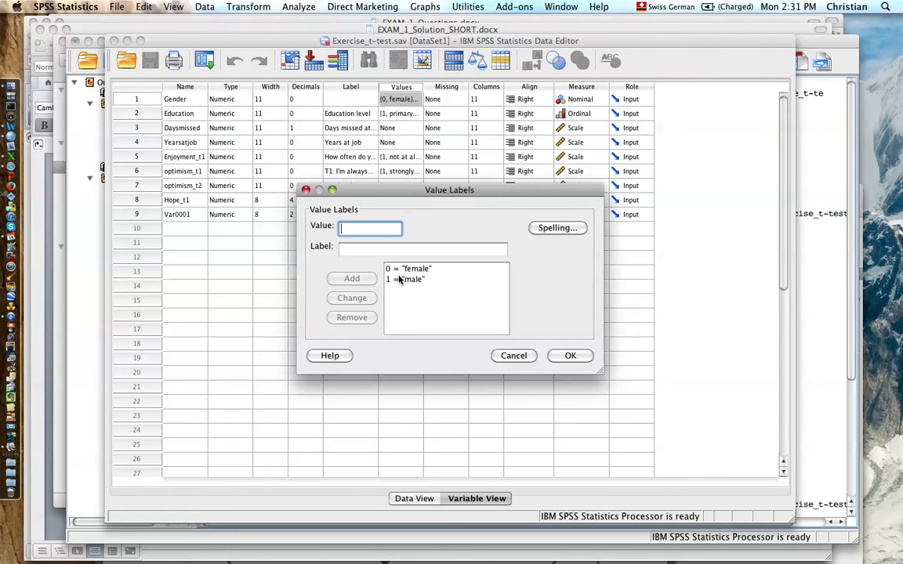
{"action": "left_click", "coordinate": [514, 355]}
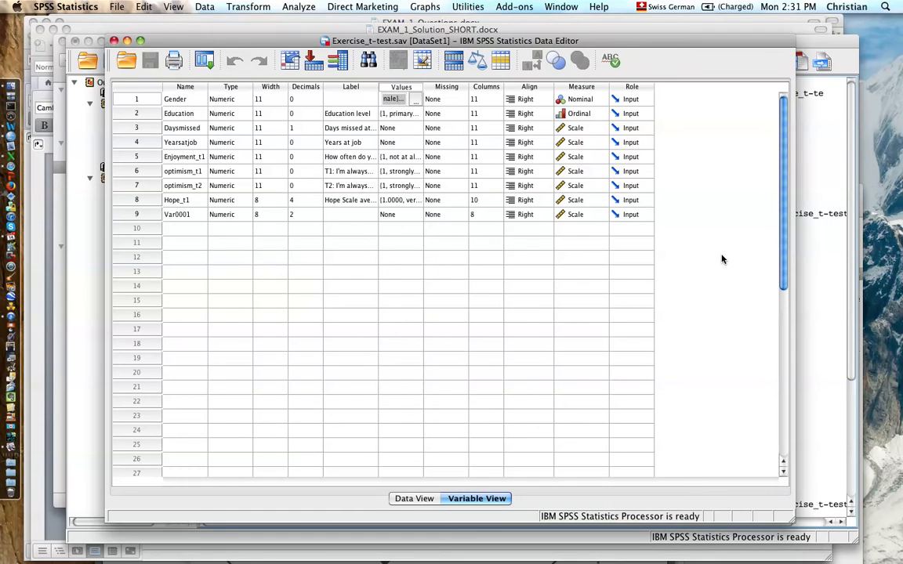
- Redefine the Gender groups as 0 and 1 and rerun the independent-samples t test on the Hope Scale average
{"action": "left_click", "coordinate": [834, 207]}
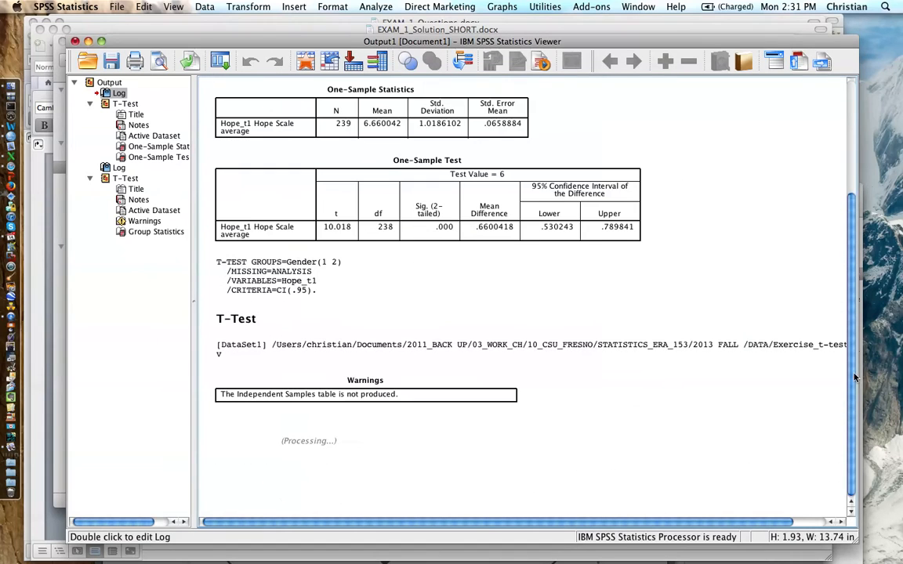
{"action": "left_click", "coordinate": [341, 429]}
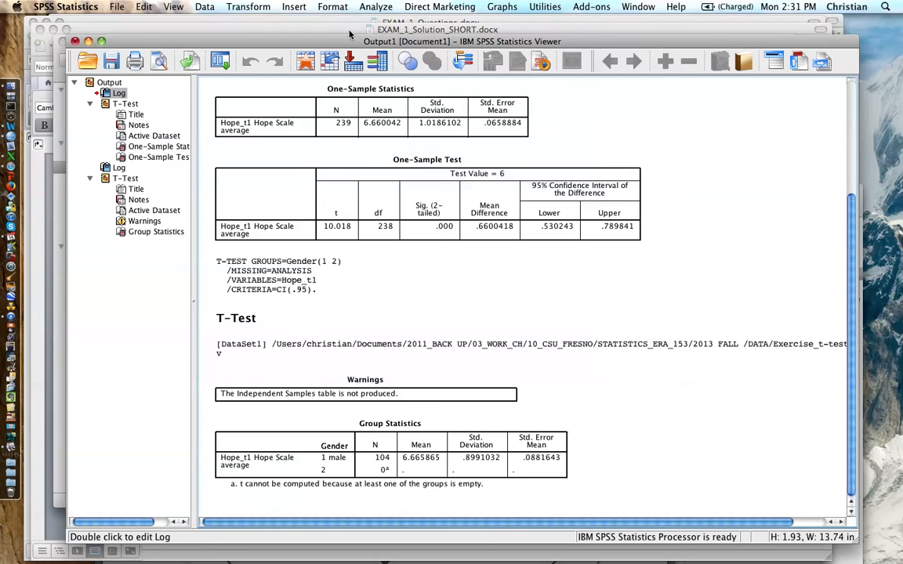
{"action": "left_click", "coordinate": [366, 7]}
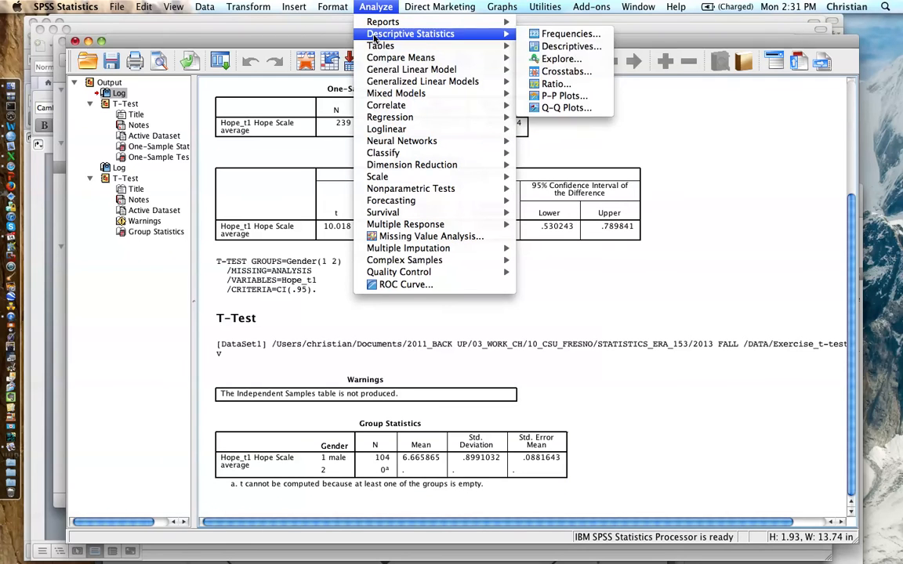
{"action": "mouse_move", "coordinate": [376, 58]}
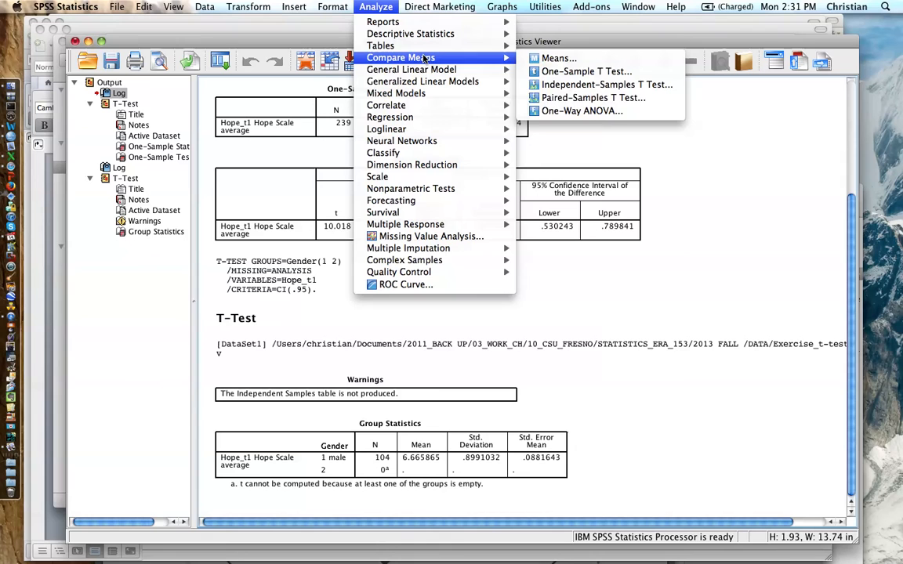
{"action": "left_click", "coordinate": [599, 82]}
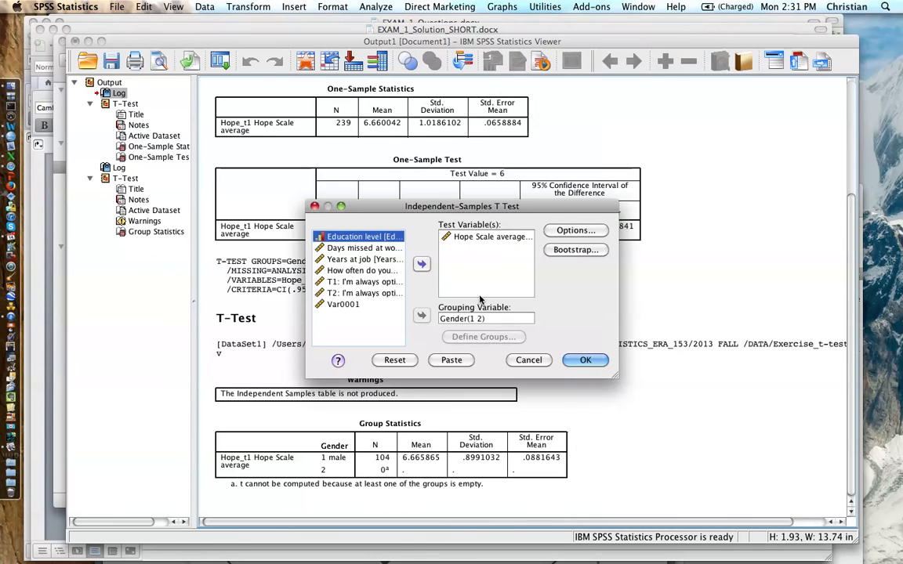
{"action": "left_click", "coordinate": [478, 336]}
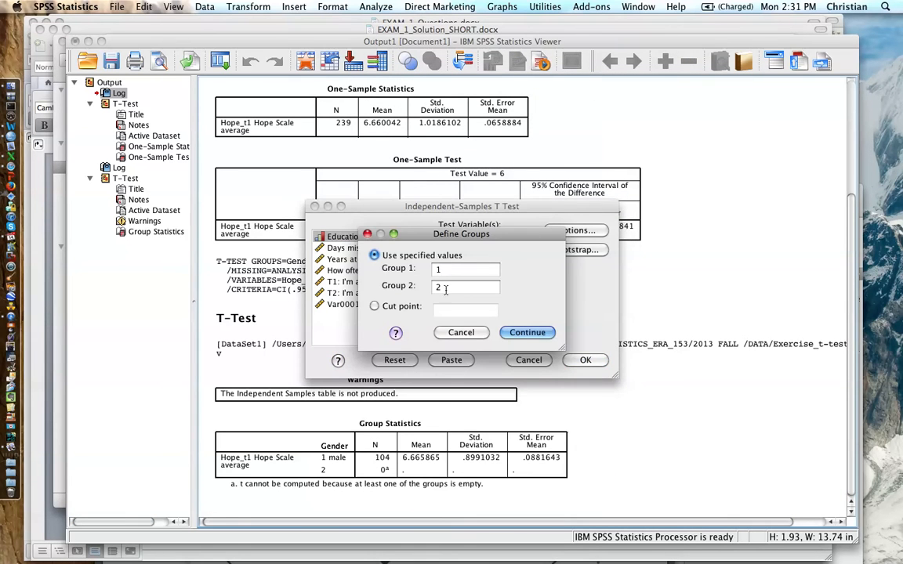
{"action": "type", "text": "0"}
{"action": "key", "text": "Tab"}
{"action": "type", "text": "1"}
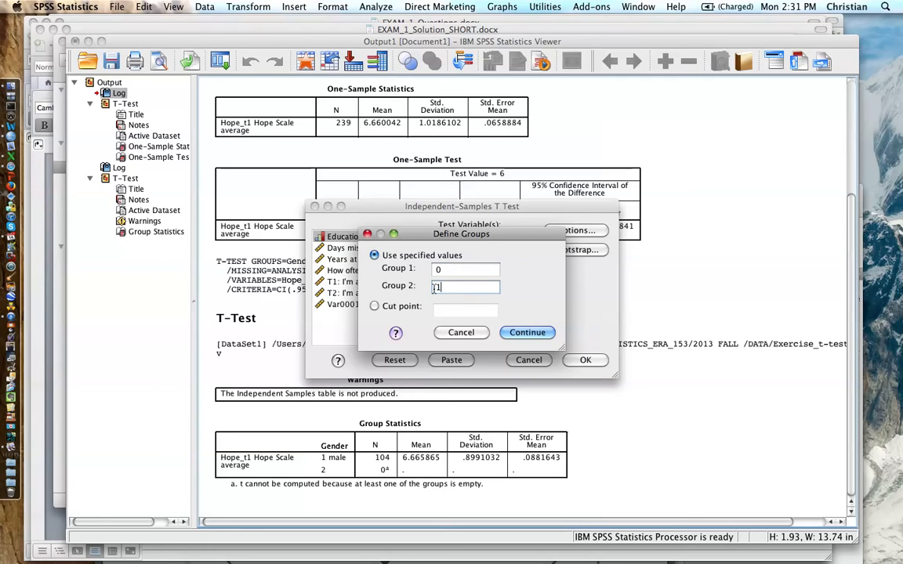
{"action": "left_click", "coordinate": [526, 333]}
{"action": "left_click", "coordinate": [582, 359]}
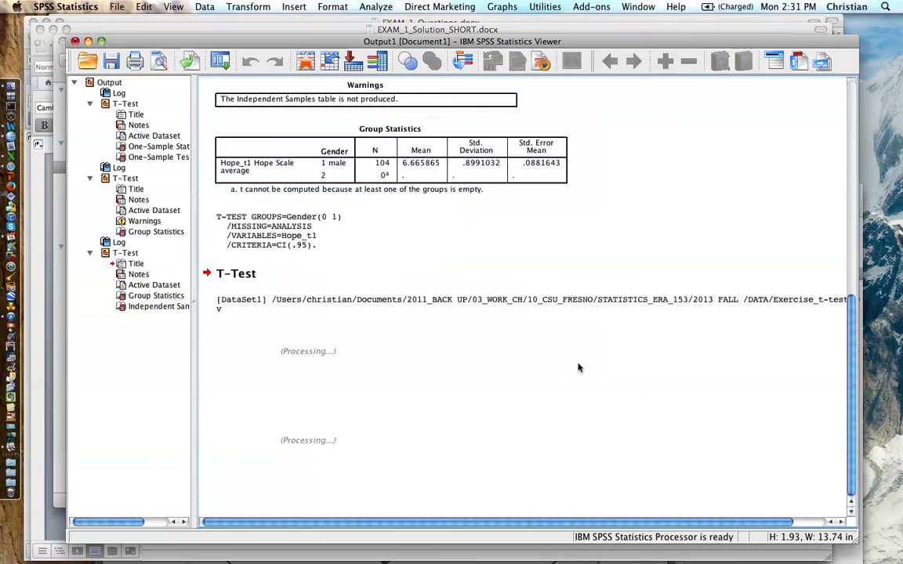
- Examine the new group statistics and the full Independent Samples Test table, including its confidence interval columns
{"action": "left_click", "coordinate": [436, 379]}
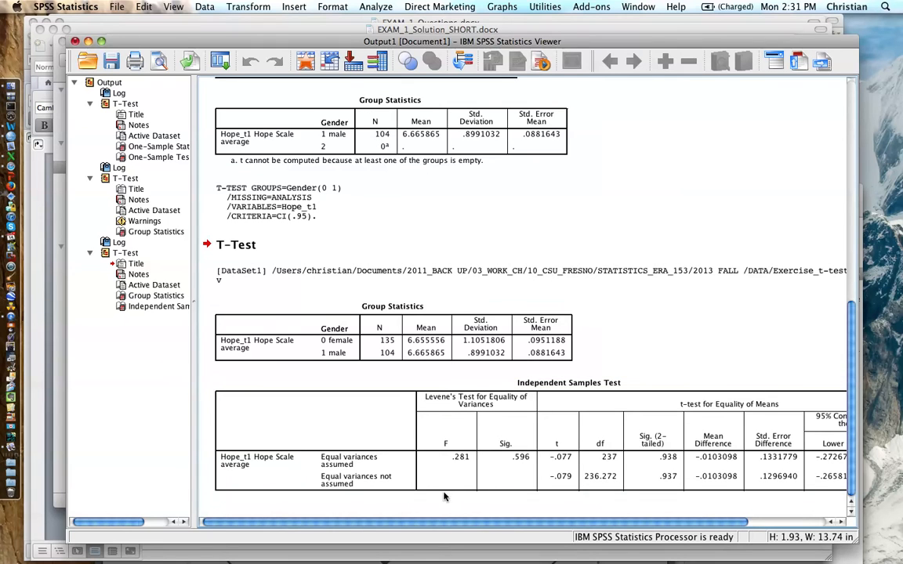
{"action": "left_click_drag", "start_coordinate": [597, 522], "coordinate": [599, 523]}
{"action": "scroll", "coordinate": [598, 525], "scroll_direction": "right", "scroll_amount": 5}
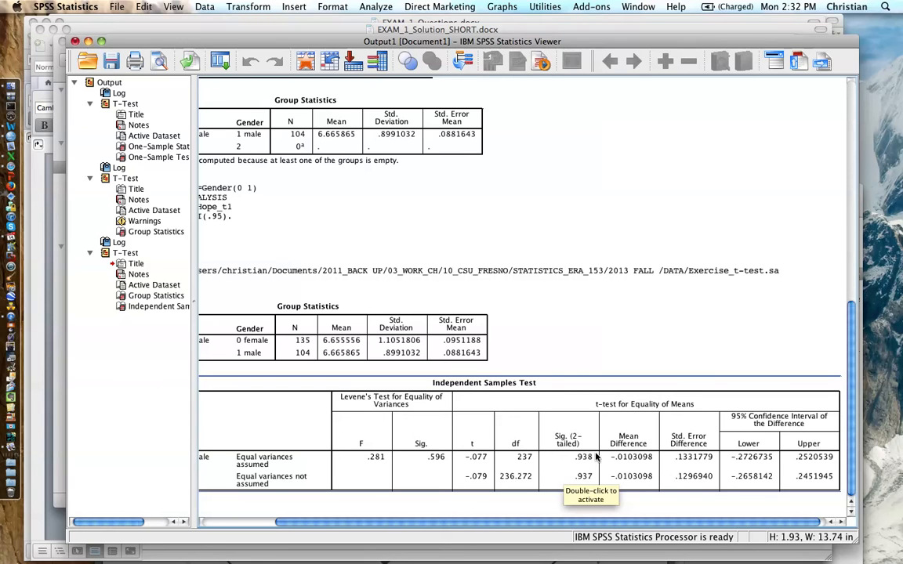
{"action": "left_click_drag", "start_coordinate": [685, 523], "coordinate": [657, 533]}
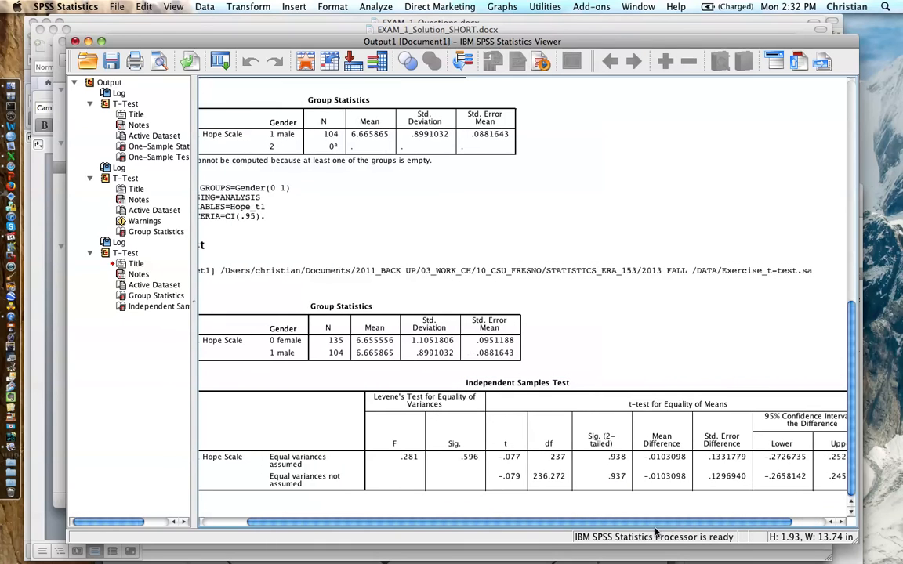
{"action": "left_click", "coordinate": [628, 477]}
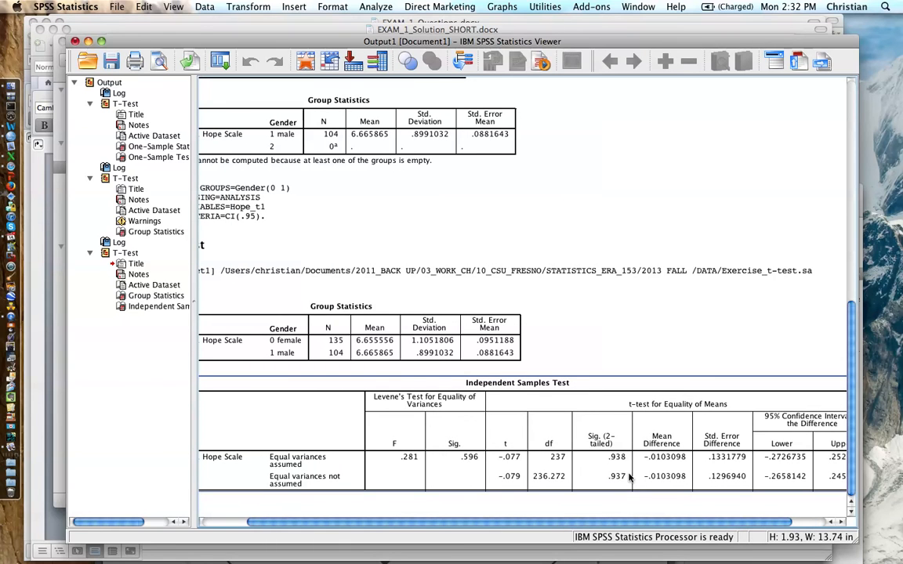
{"action": "key", "text": "super+Tab"}
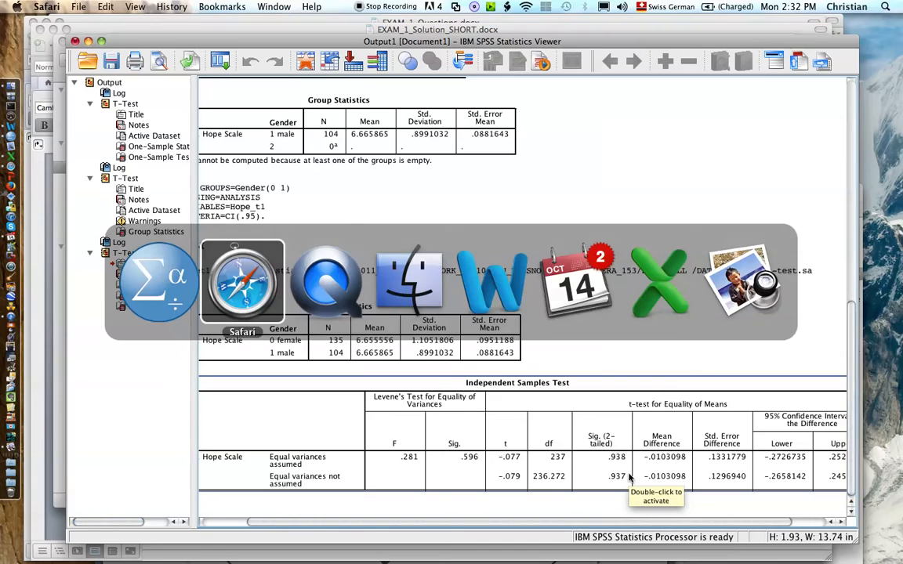
{"action": "key", "text": "super+Tab"}
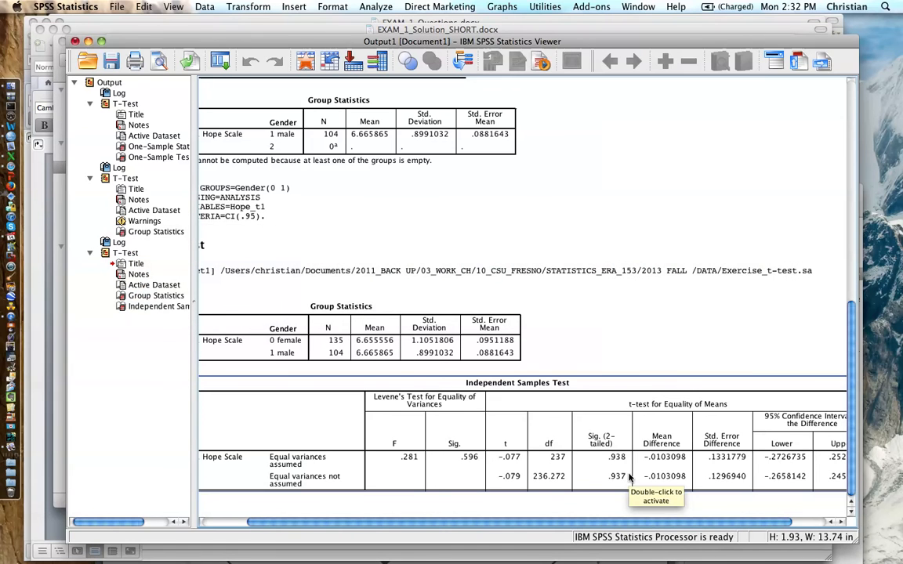
- Run a paired-samples t test pairing the T1 and T2 versions of "I'm always optimistic about my future"
{"action": "left_click", "coordinate": [376, 7]}
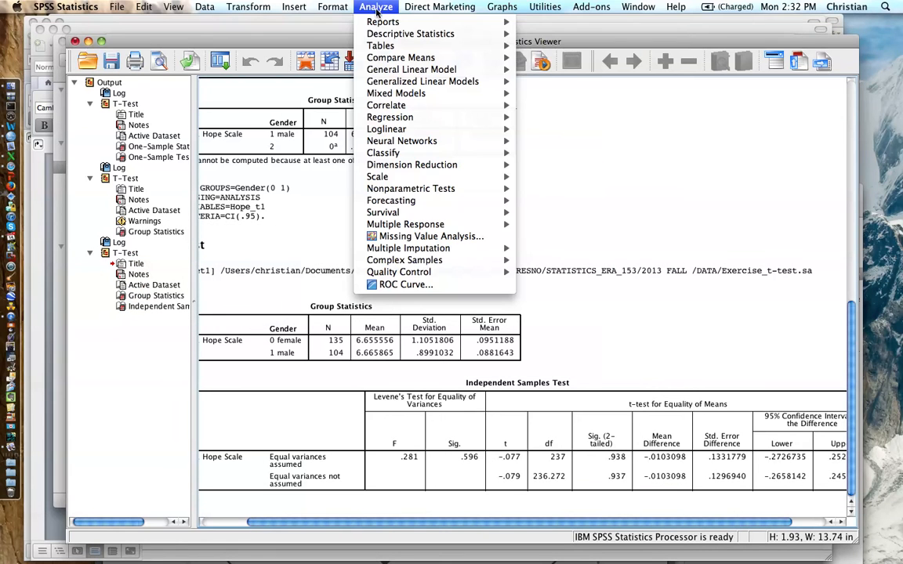
{"action": "mouse_move", "coordinate": [384, 61]}
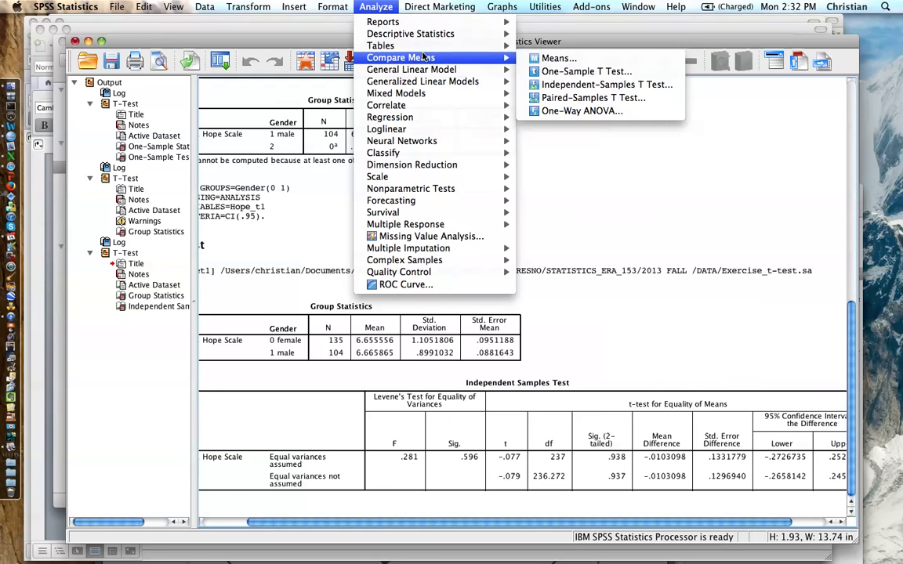
{"action": "left_click", "coordinate": [547, 99]}
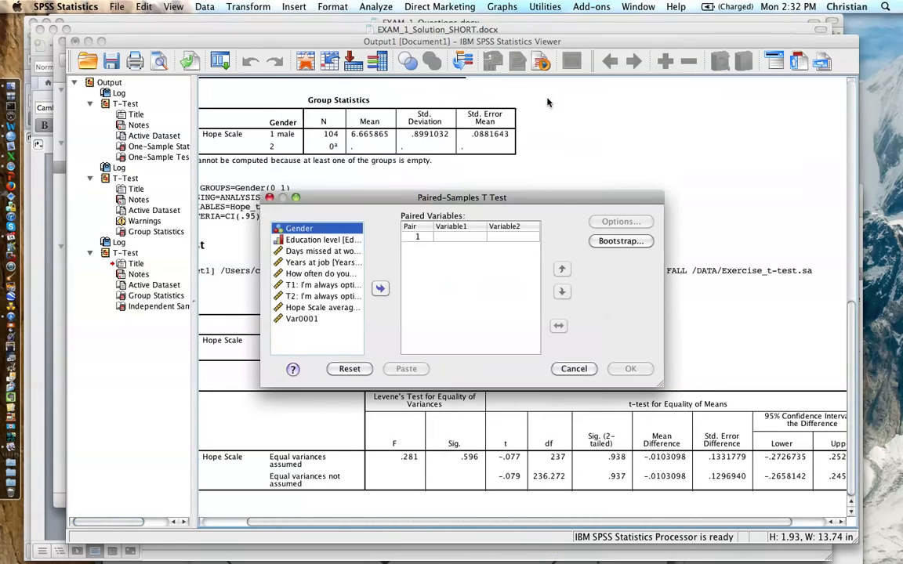
{"action": "left_click", "coordinate": [354, 285]}
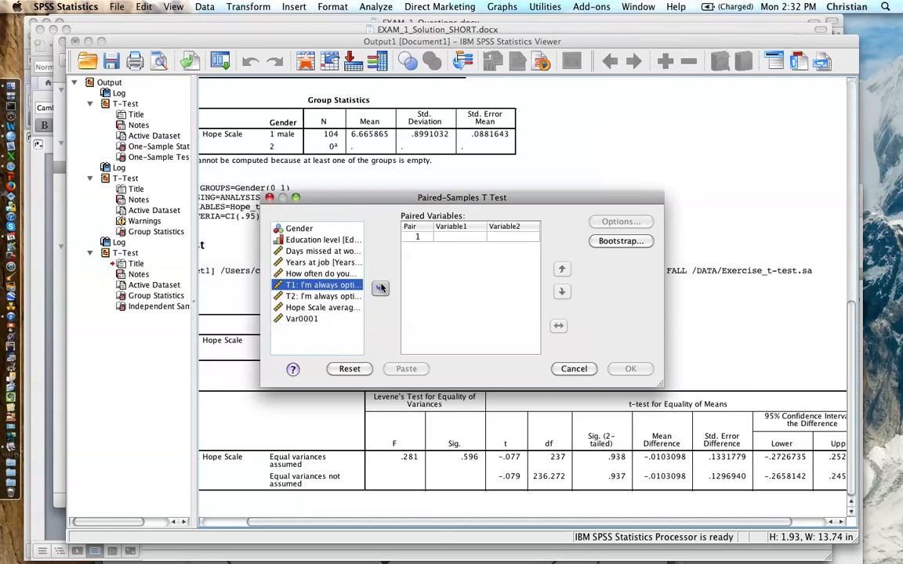
{"action": "left_click", "coordinate": [380, 288]}
{"action": "left_click", "coordinate": [343, 298]}
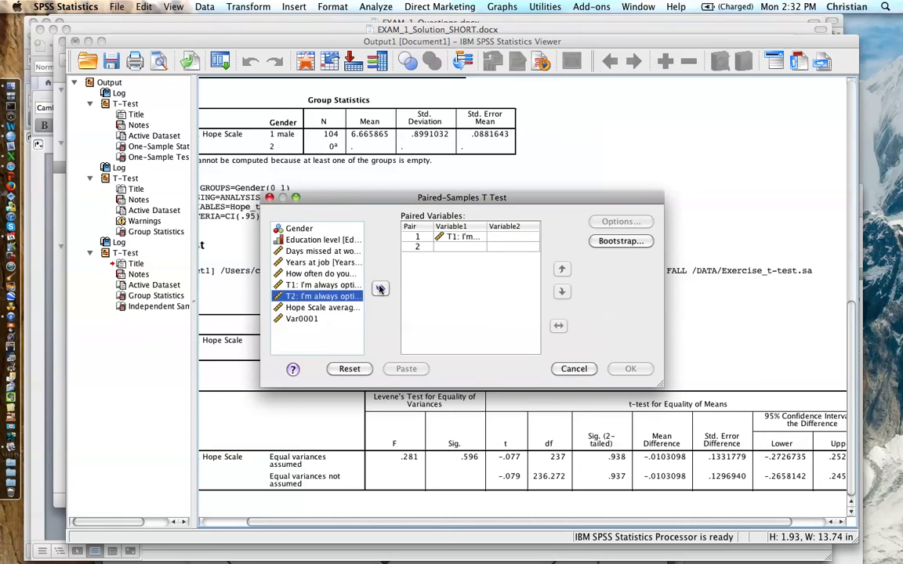
{"action": "left_click", "coordinate": [380, 289]}
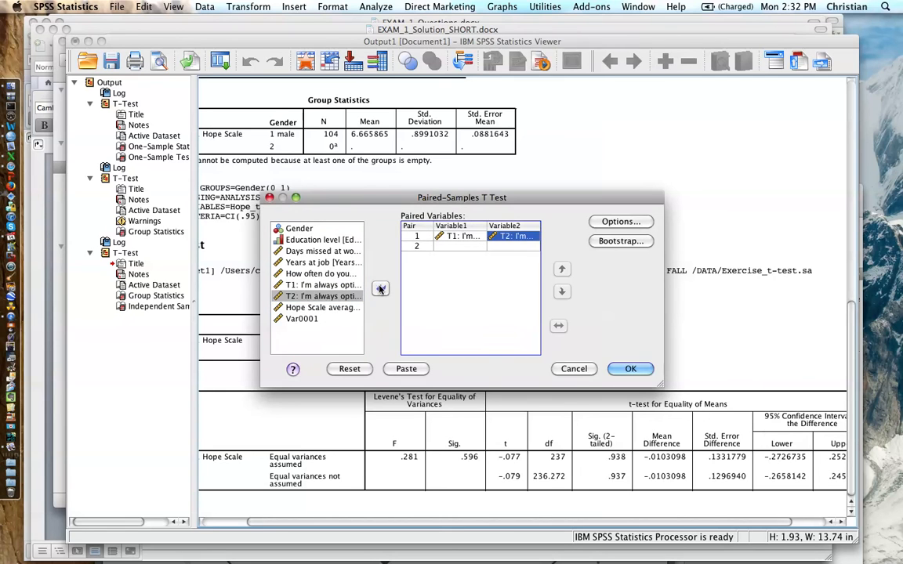
{"action": "left_click", "coordinate": [624, 371]}
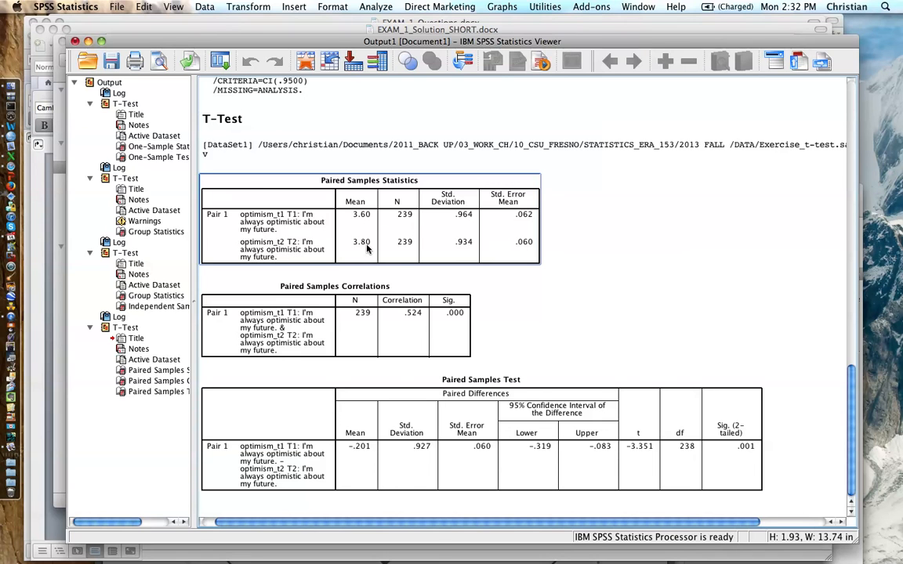
- Examine the paired samples statistics, the correlation, and the mean difference and two-tailed significance in the Paired Samples Test table
{"action": "left_click", "coordinate": [467, 314]}
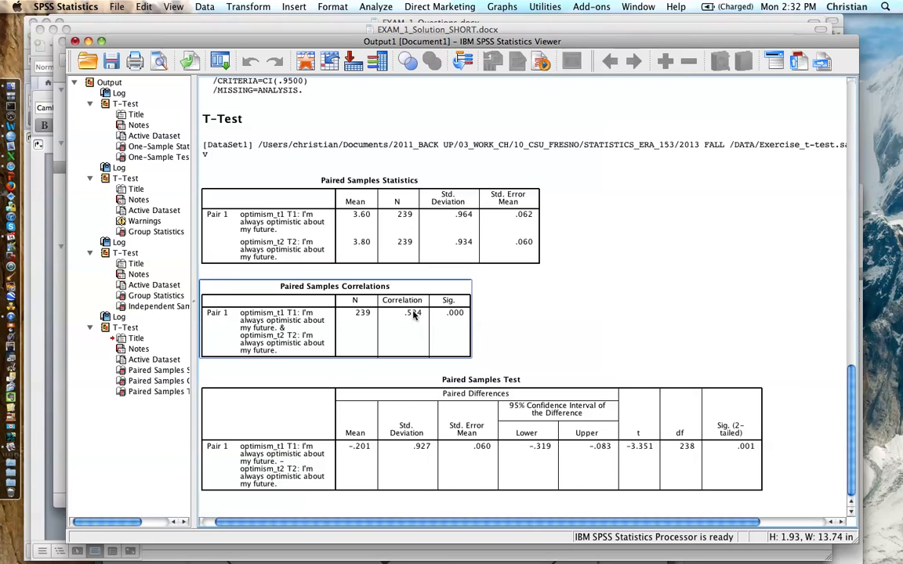
{"action": "left_click", "coordinate": [332, 430]}
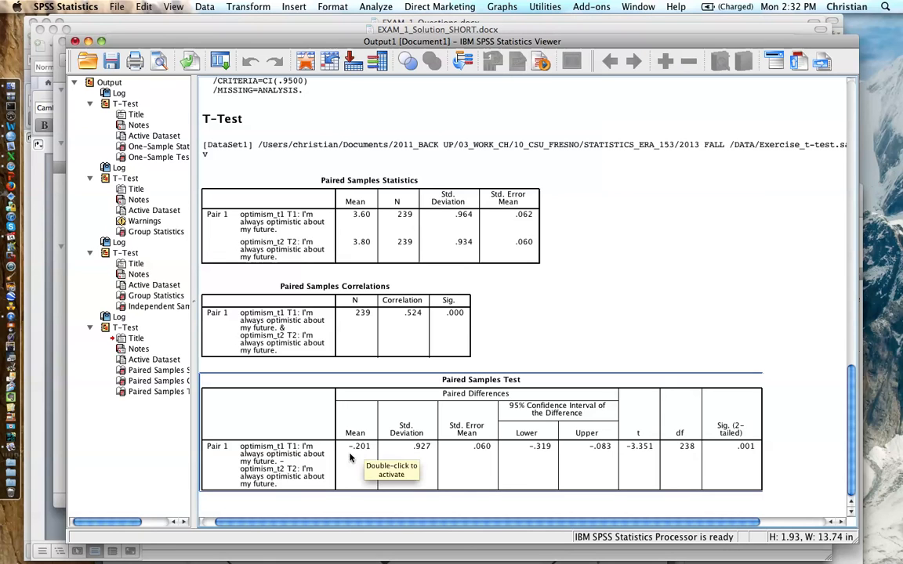
{"action": "left_click", "coordinate": [361, 244]}
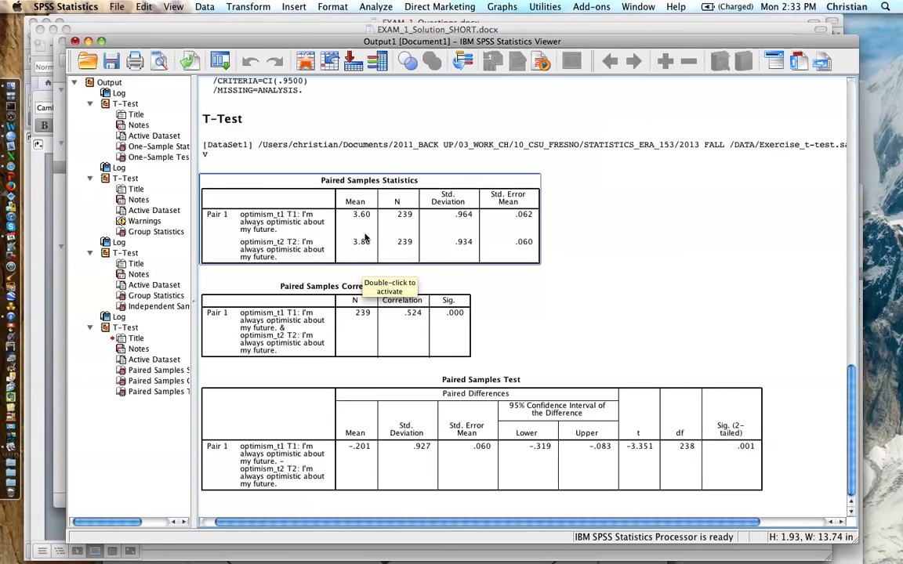
{"action": "left_click", "coordinate": [382, 383]}
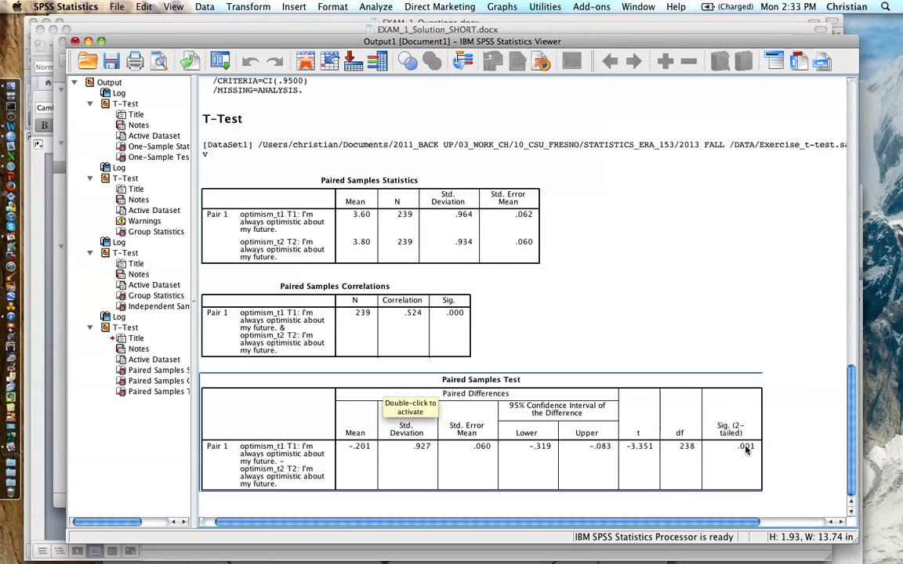
{"action": "left_click", "coordinate": [831, 418]}
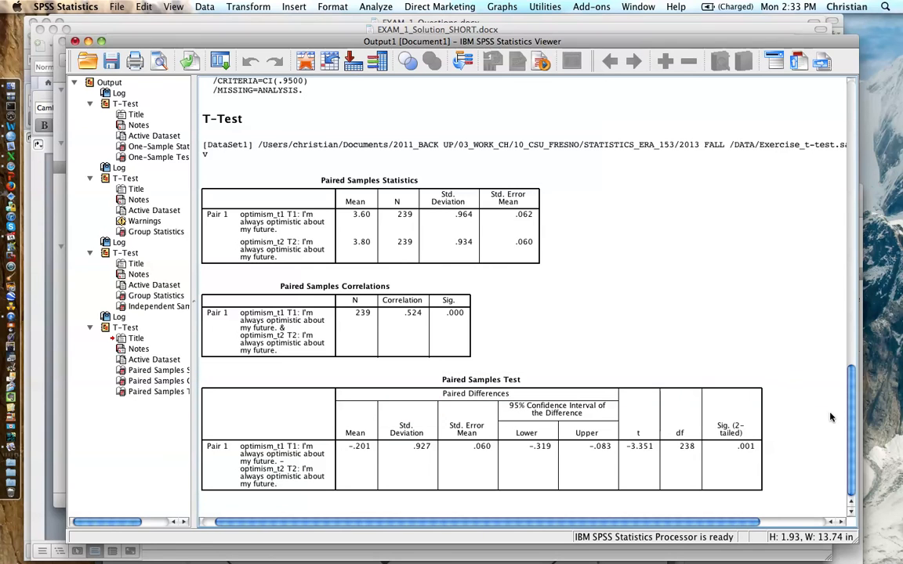